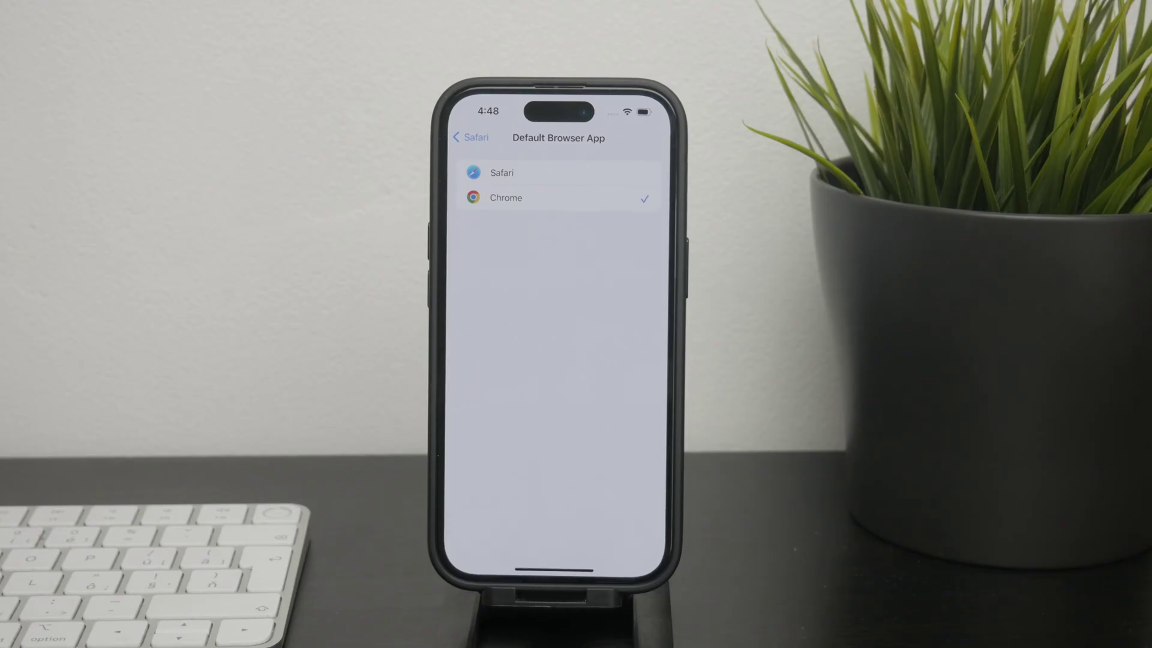
Choose Safari as the default browser app and go back to Safari's settings
{"action": "left_click", "coordinate": [540, 171]}
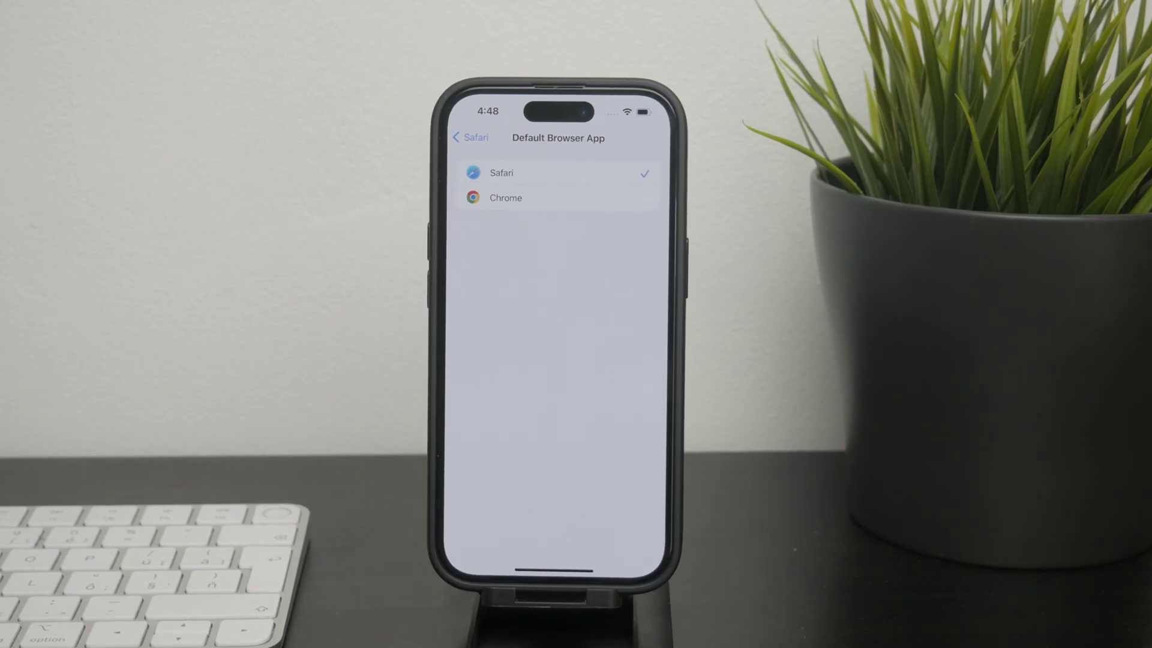
{"action": "left_click_drag", "start_coordinate": [450, 387], "coordinate": [585, 387]}
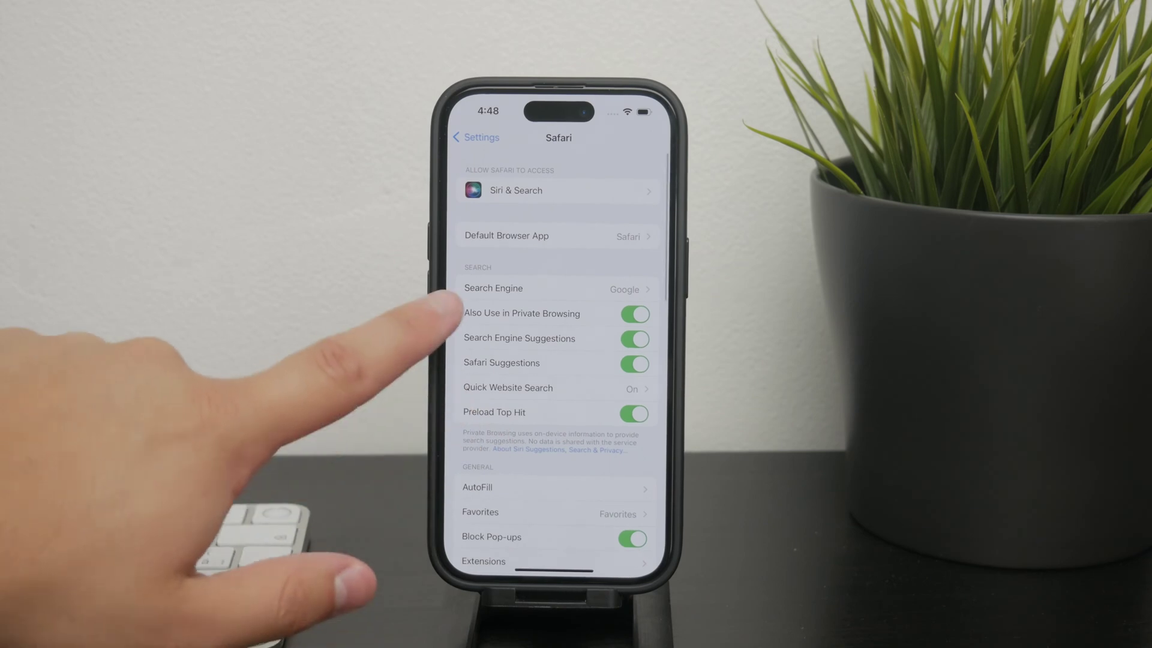
{"action": "left_click", "coordinate": [505, 288]}
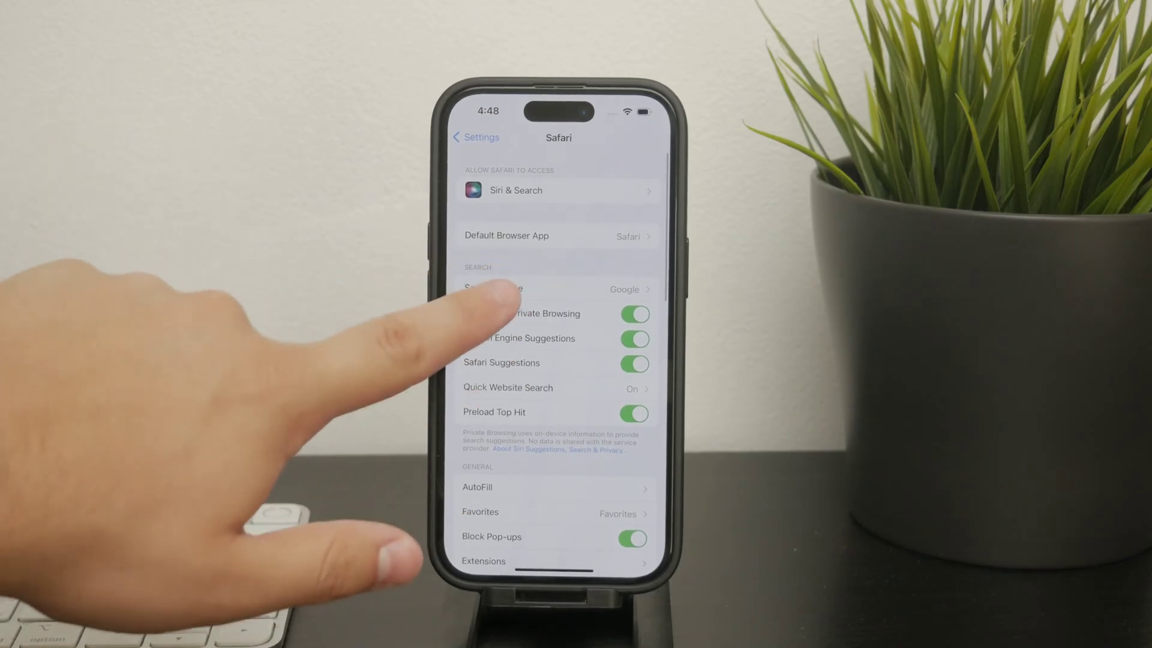
Open Safari's Search Engine list, leaving Google checked
{"action": "left_click", "coordinate": [540, 289]}
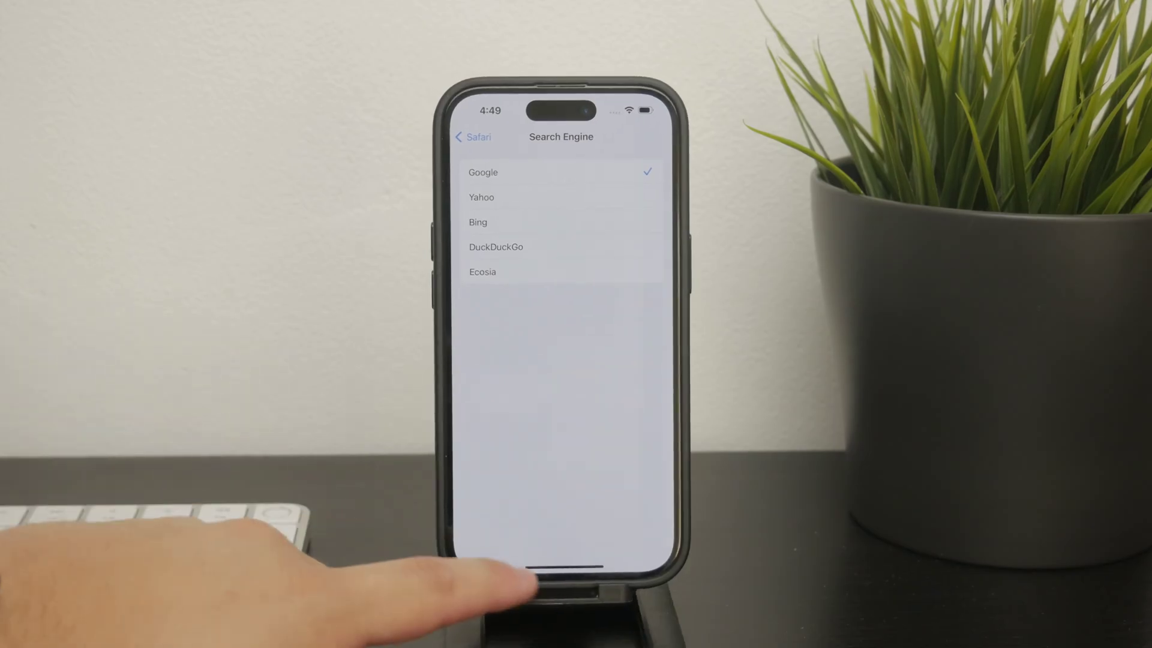
Search 'hello' in Safari to confirm Google results, then switch back to Settings
{"action": "mouse_move", "coordinate": [554, 569]}
{"action": "left_mouse_down"}
{"action": "mouse_move", "coordinate": [553, 405]}
{"action": "mouse_move", "coordinate": [486, 432]}
{"action": "left_mouse_up"}
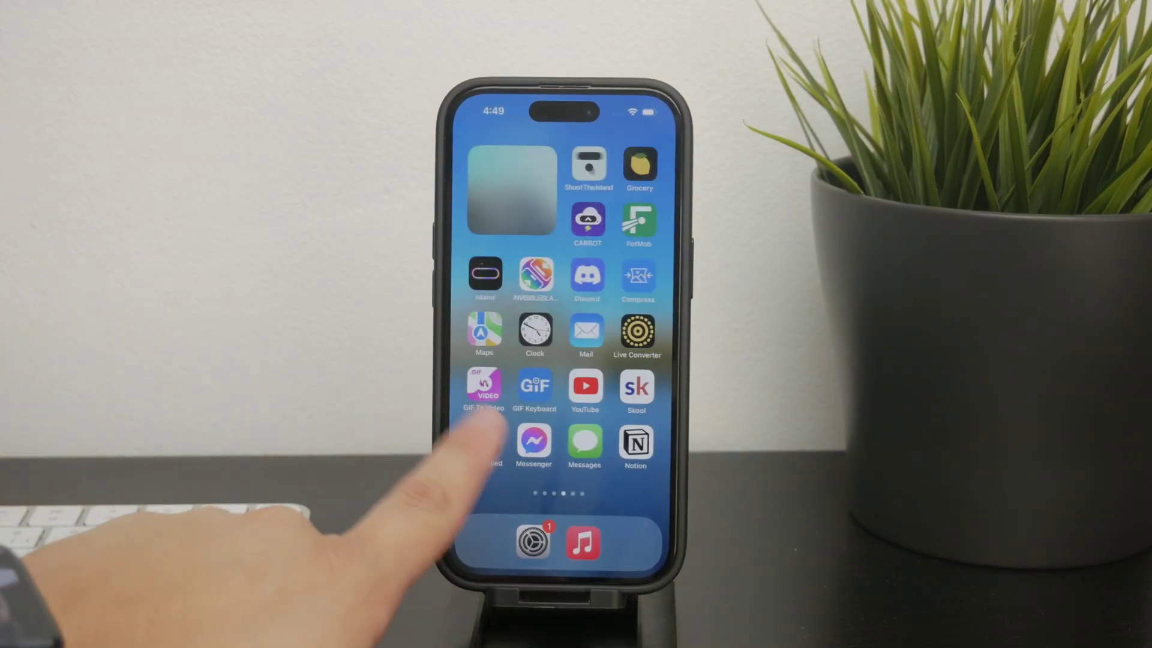
{"action": "left_click_drag", "start_coordinate": [585, 432], "coordinate": [486, 432]}
{"action": "left_click", "coordinate": [486, 387]}
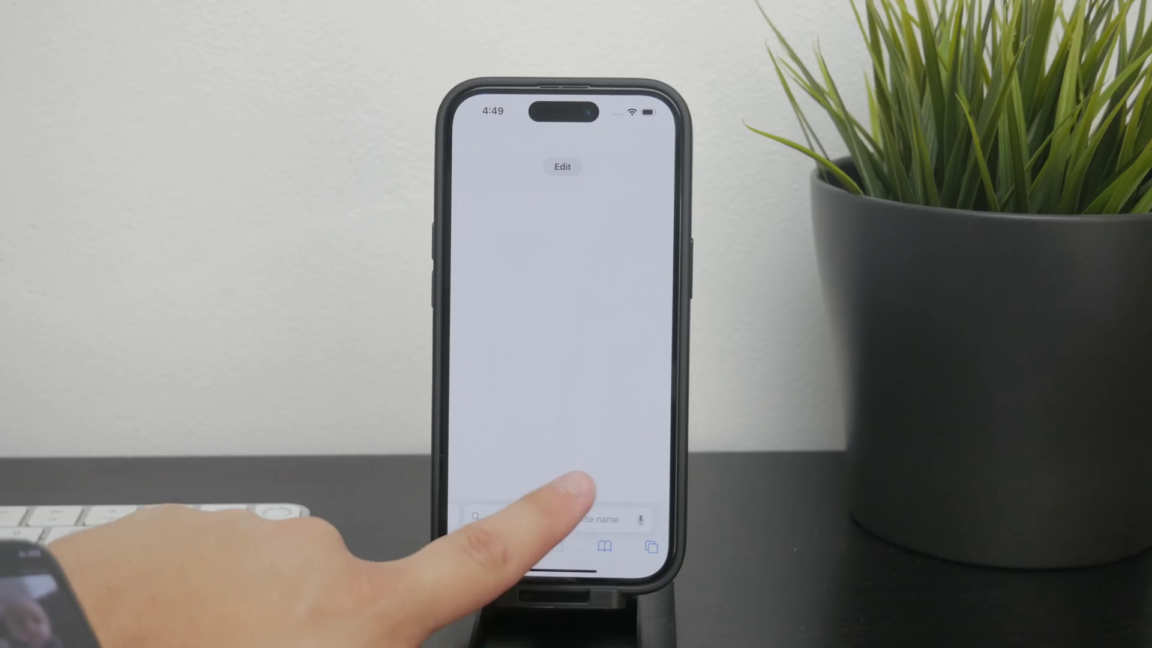
{"action": "left_click", "coordinate": [558, 540]}
{"action": "type", "text": "hell"}
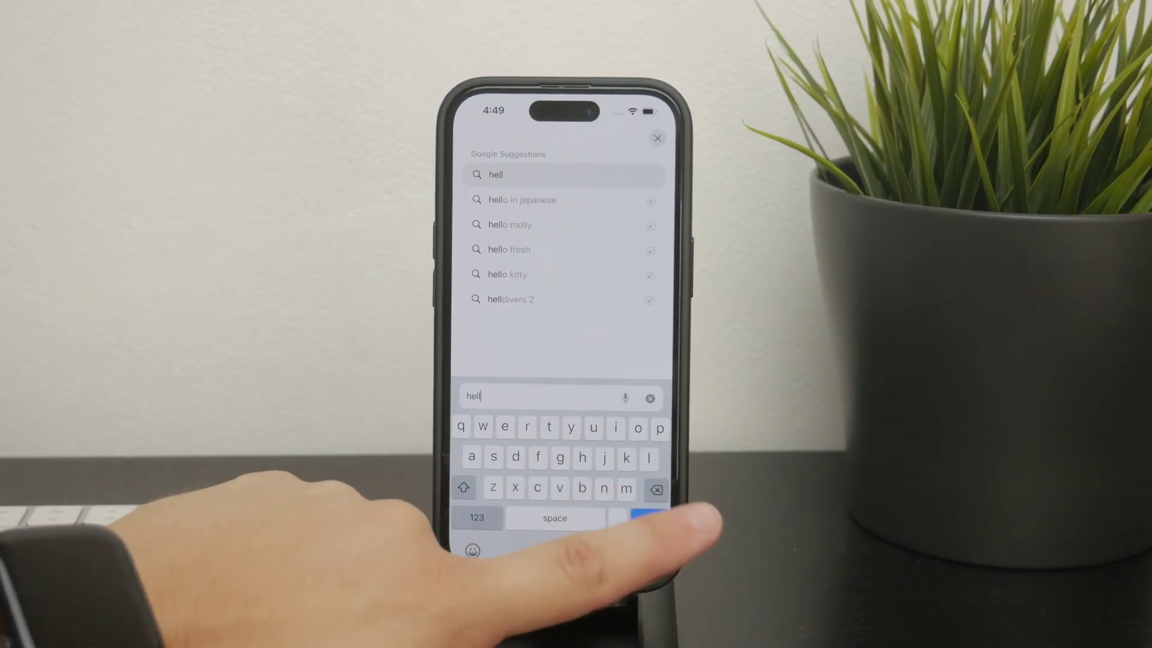
{"action": "type", "text": "o"}
{"action": "left_click", "coordinate": [651, 520]}
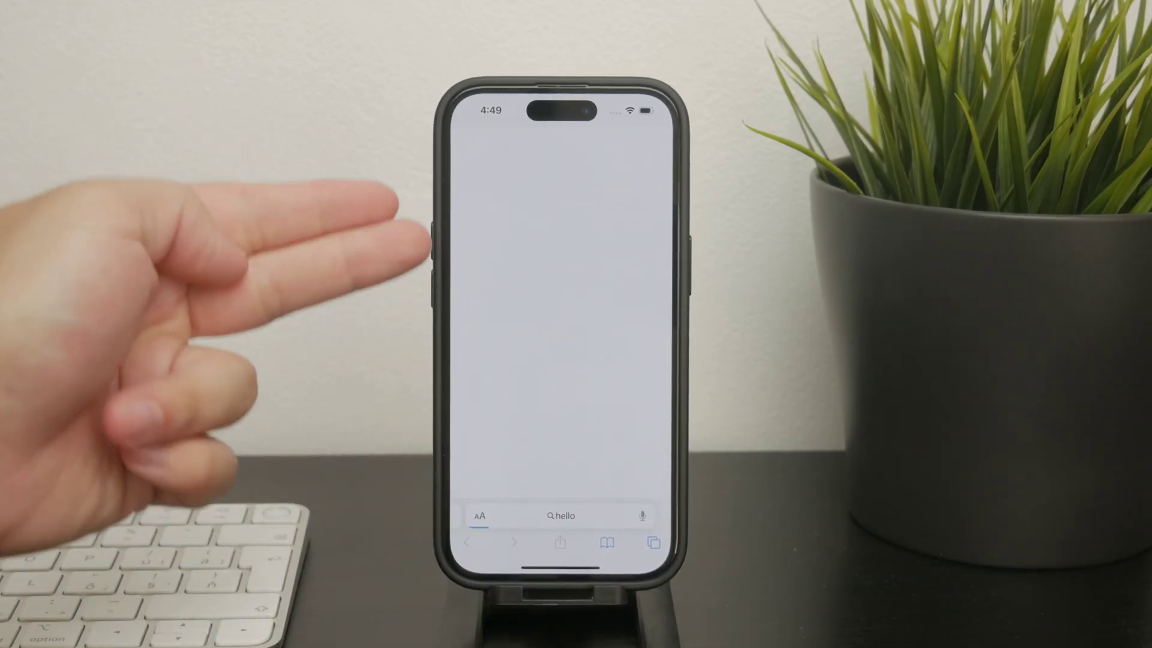
{"action": "left_click_drag", "start_coordinate": [540, 568], "coordinate": [540, 360]}
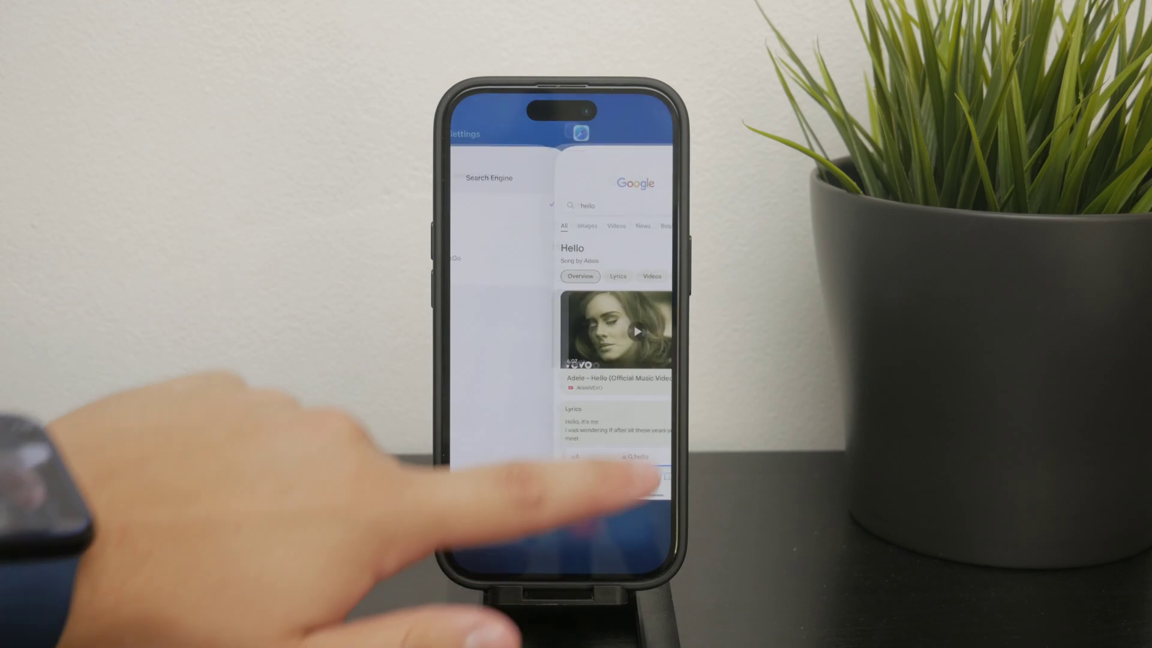
Return to Safari's settings overview showing Google, then exit Settings to the home screen
{"action": "left_click", "coordinate": [563, 378]}
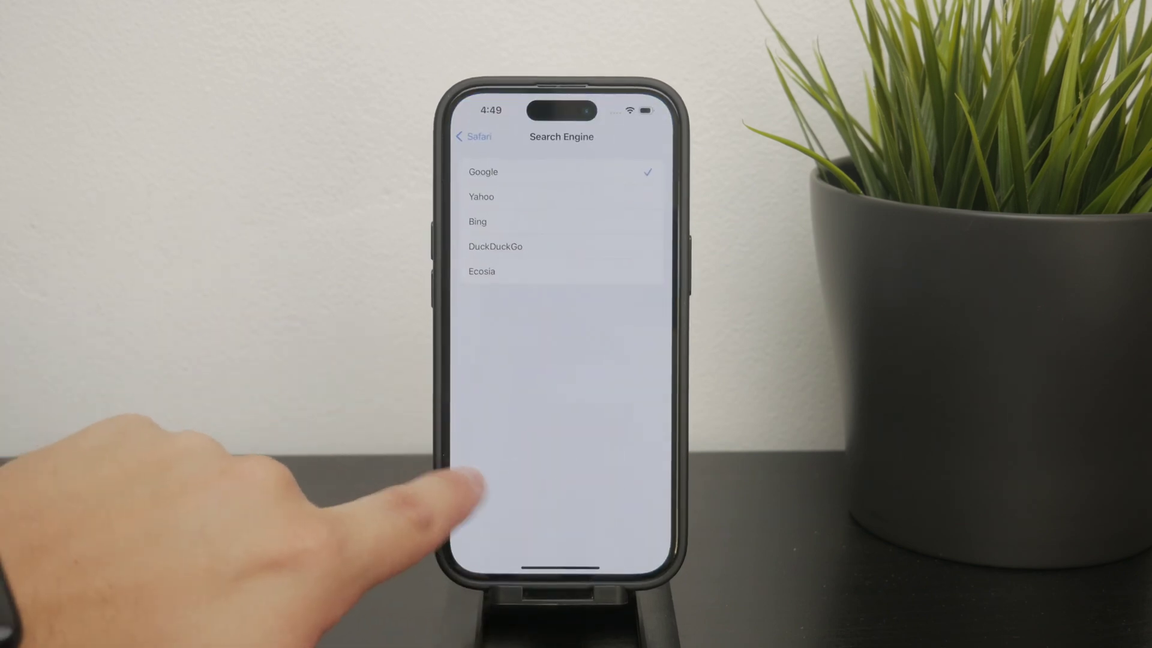
{"action": "left_click", "coordinate": [472, 137]}
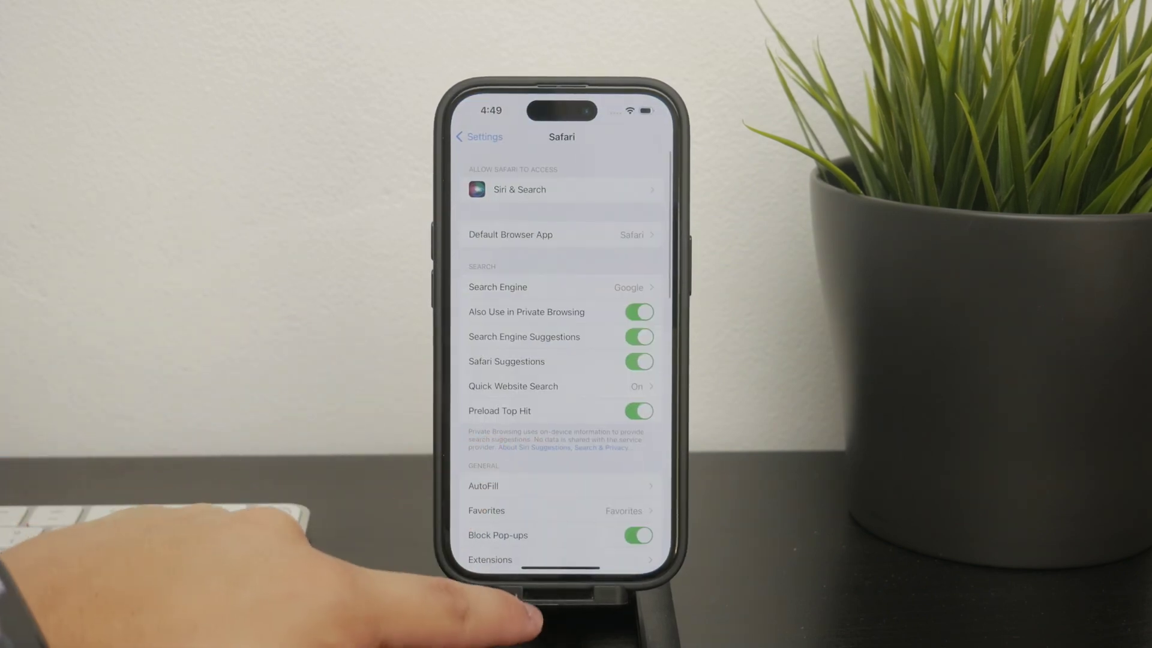
{"action": "left_click_drag", "start_coordinate": [563, 566], "coordinate": [562, 405]}
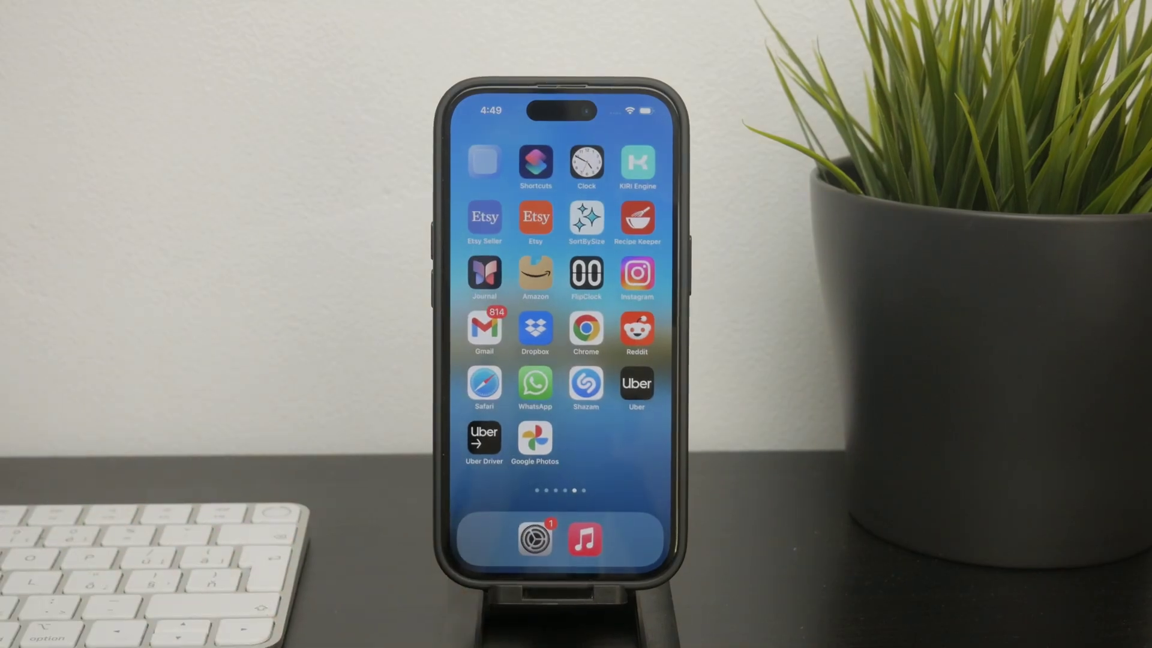